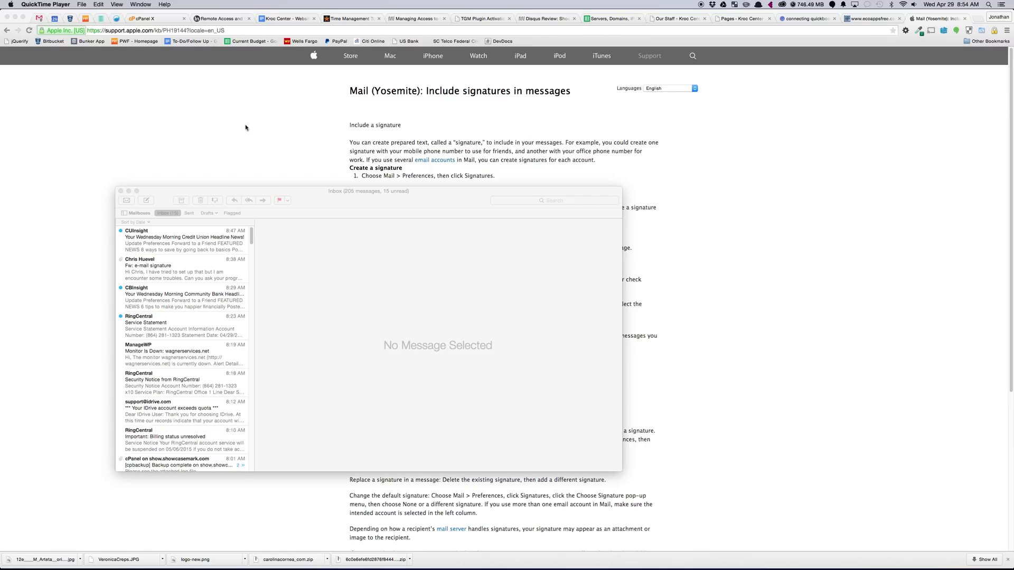
Confirm OS X Yosemite in About This Mac, then nudge the Mail inbox window up and left.
{"action": "left_click", "coordinate": [309, 195]}
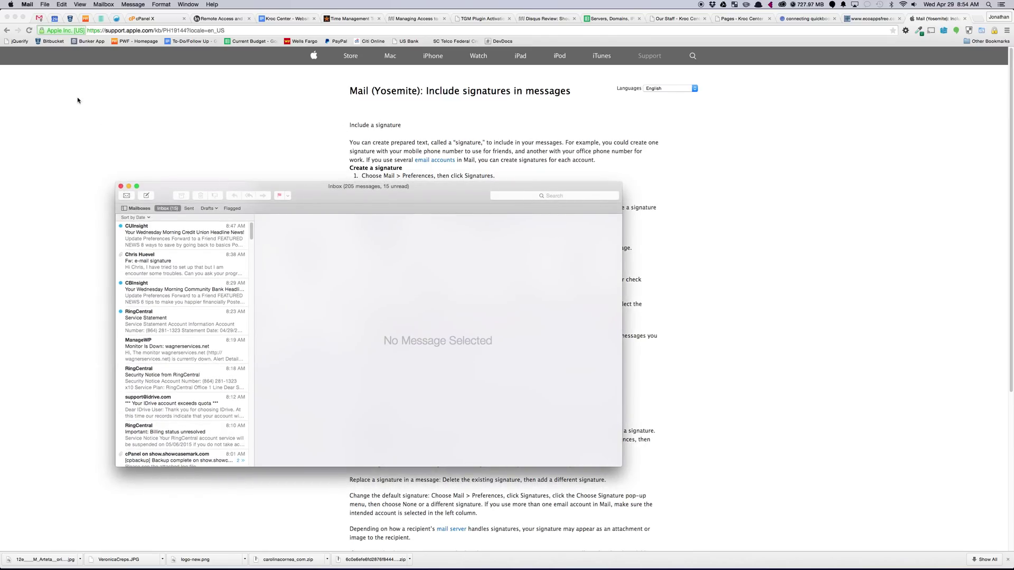
{"action": "left_click", "coordinate": [12, 5]}
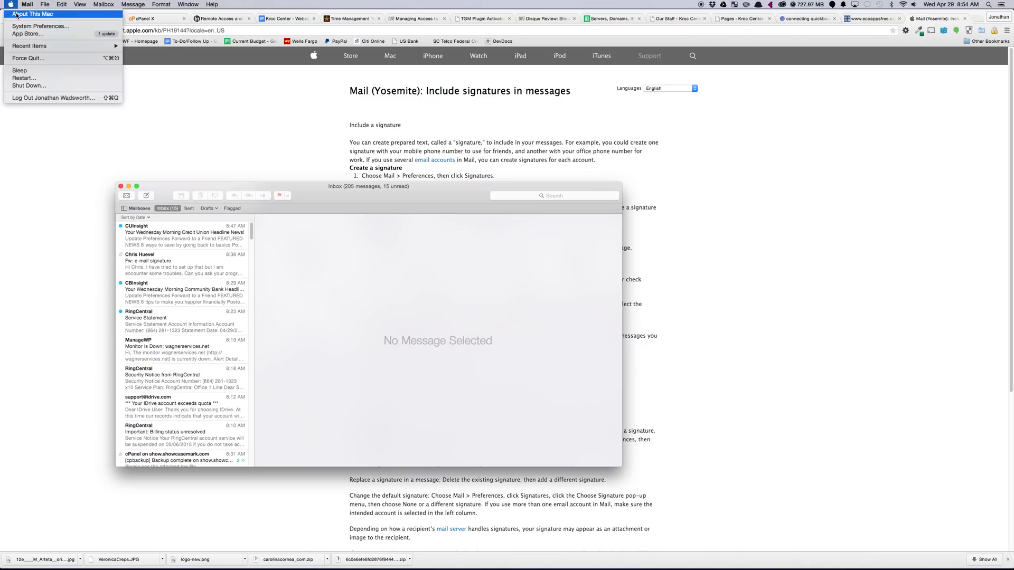
{"action": "left_click", "coordinate": [32, 14]}
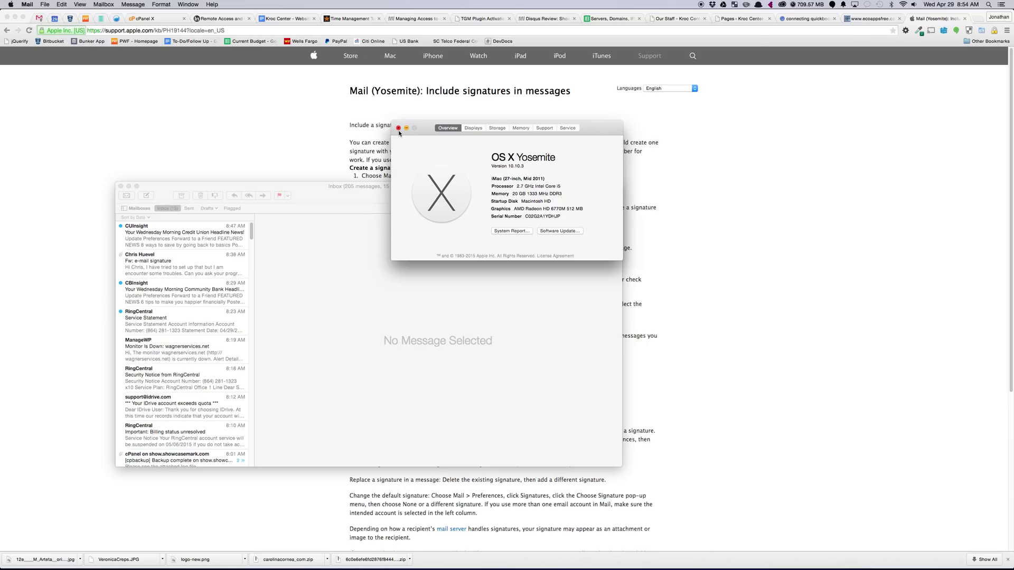
{"action": "left_click", "coordinate": [398, 128]}
{"action": "left_click_drag", "start_coordinate": [373, 188], "coordinate": [367, 159]}
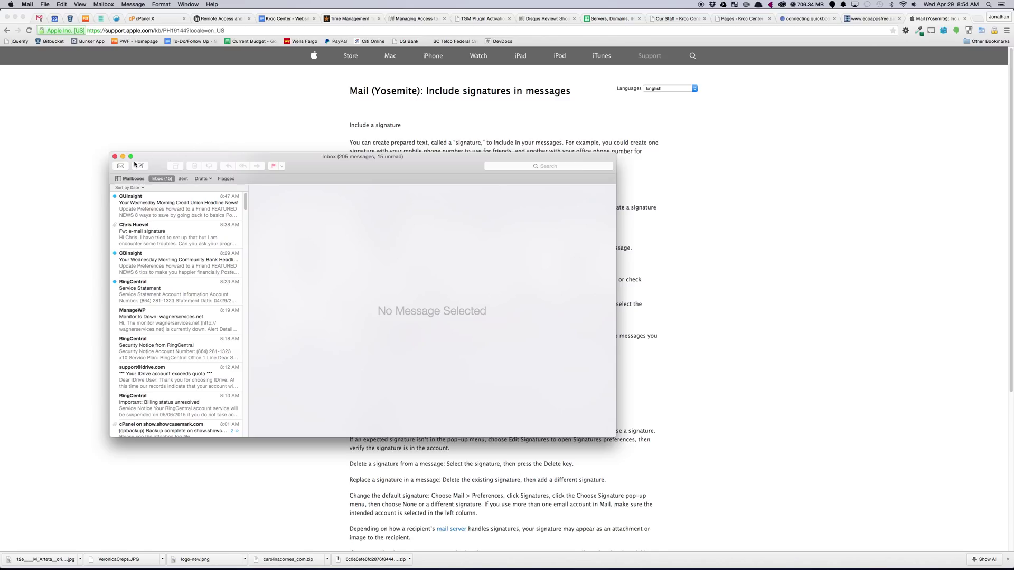
Reach the Signatures pane of Mail preferences with All Signatures selected.
{"action": "left_click", "coordinate": [46, 4]}
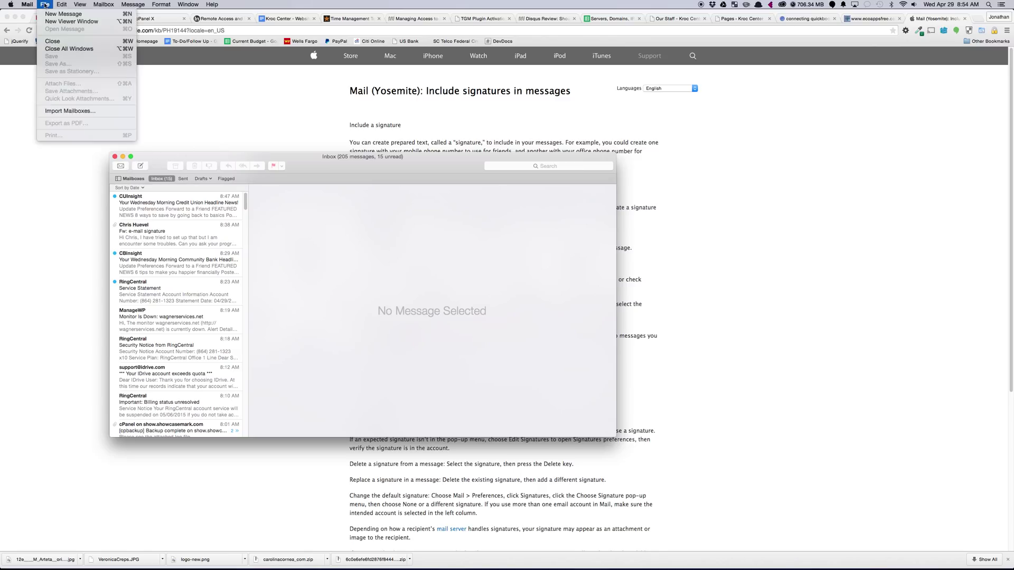
{"action": "mouse_move", "coordinate": [28, 4]}
{"action": "left_click", "coordinate": [43, 26]}
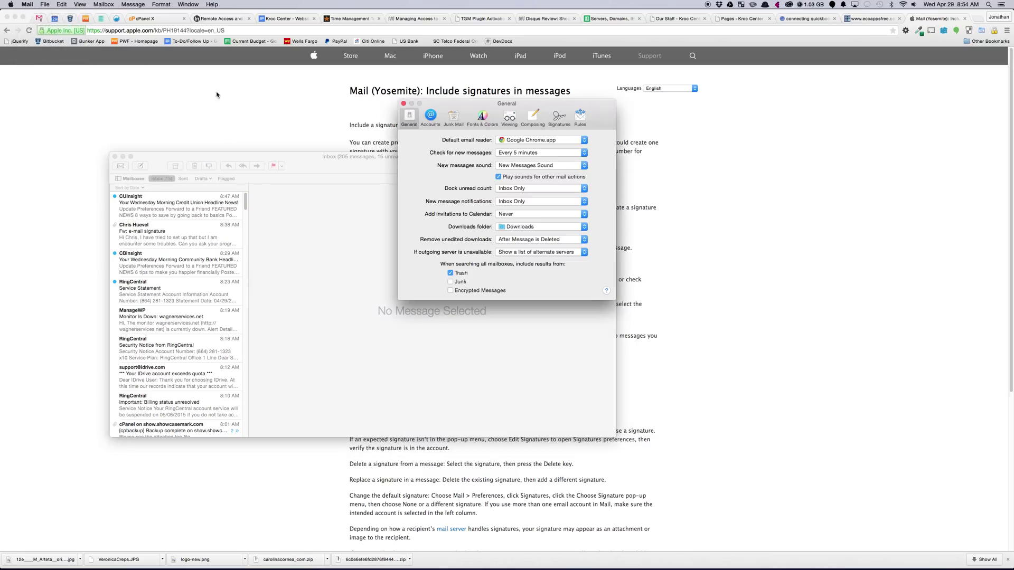
{"action": "left_click", "coordinate": [557, 119]}
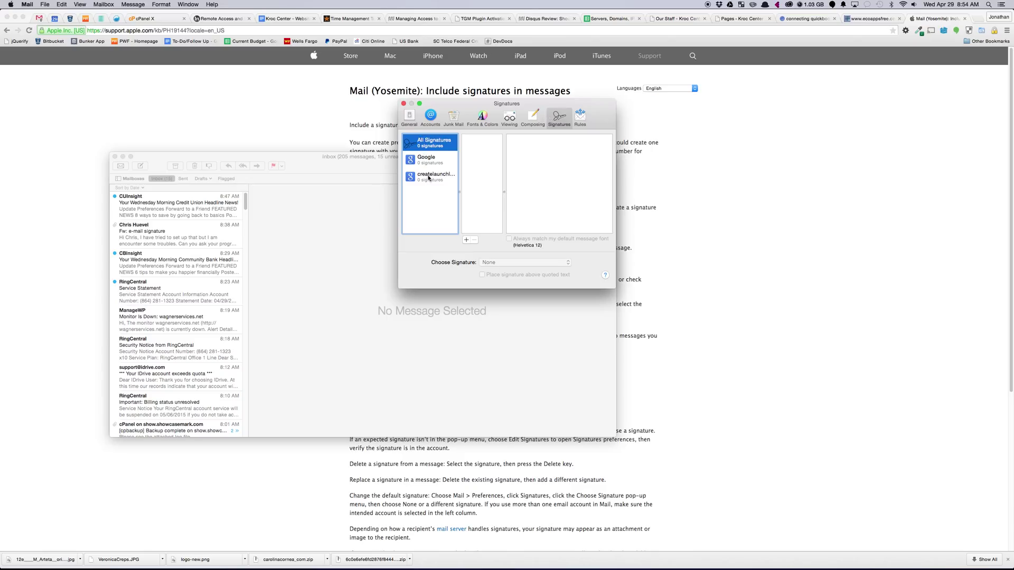
{"action": "left_click", "coordinate": [426, 159]}
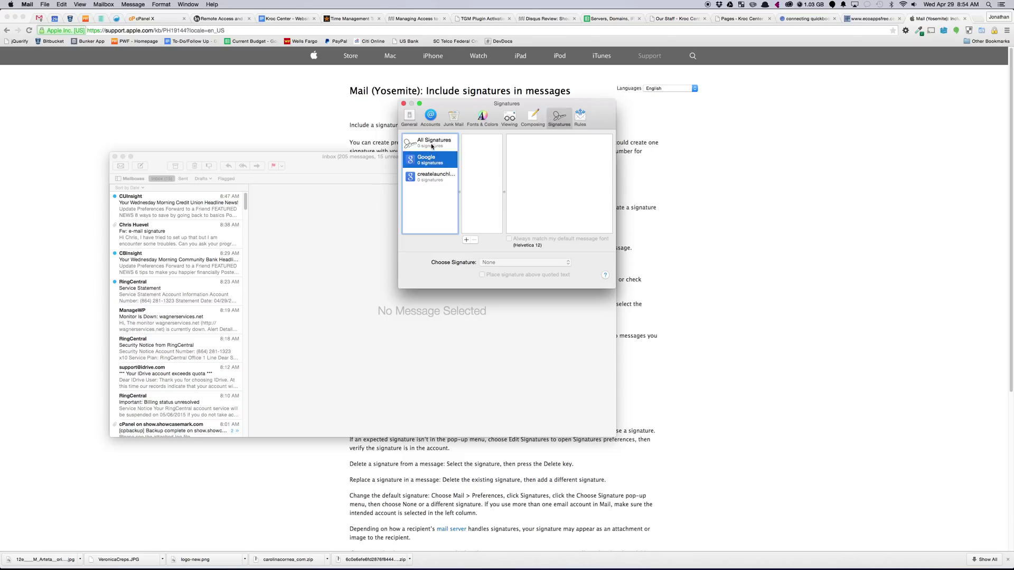
{"action": "left_click", "coordinate": [432, 144]}
{"action": "left_click", "coordinate": [473, 149]}
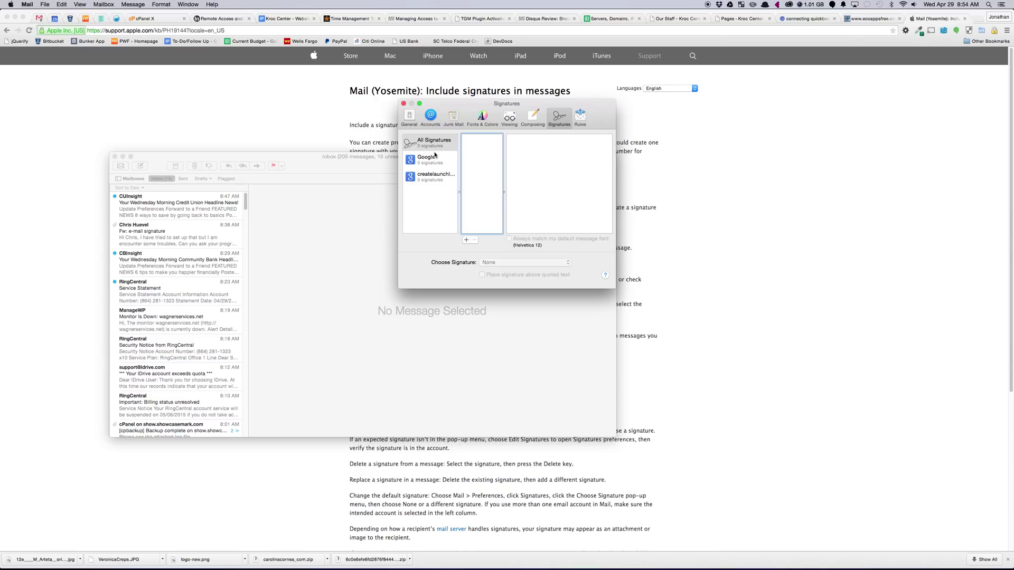
Add a new Signature #1 and place the cursor on a fresh line in its text.
{"action": "left_click", "coordinate": [466, 239]}
{"action": "left_click", "coordinate": [541, 159]}
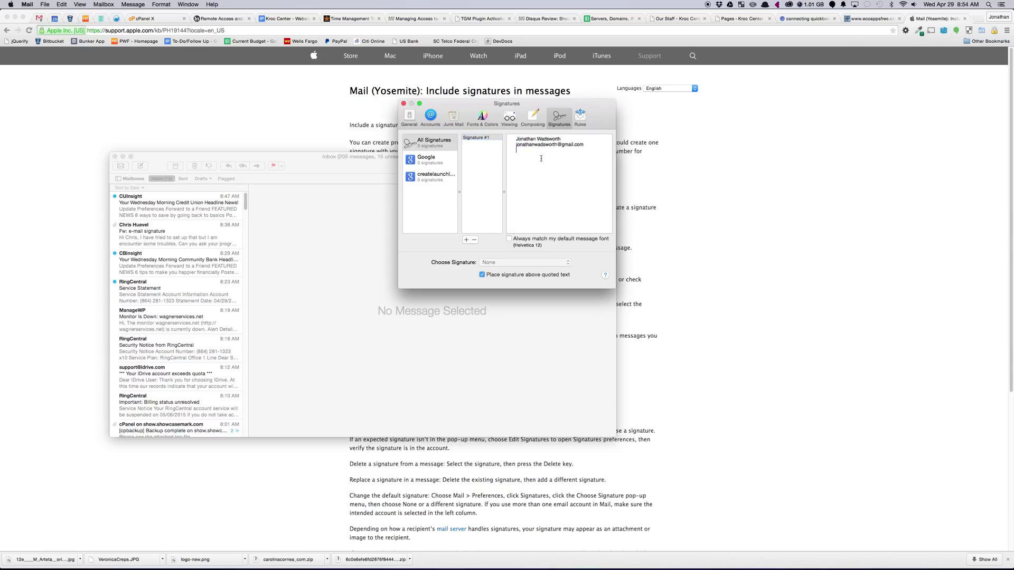
{"action": "key", "text": "Return"}
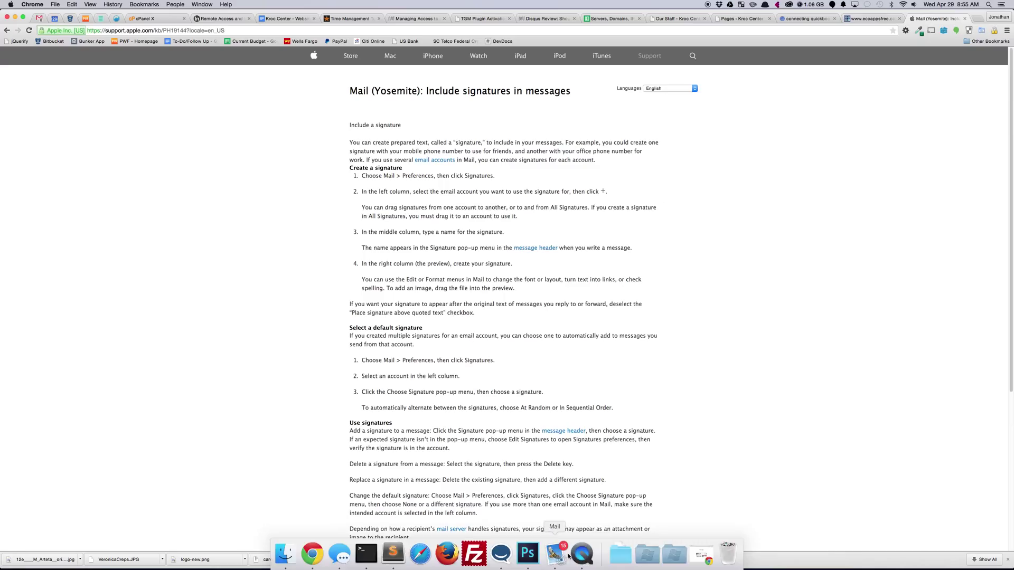
Clear Signature #1's default plain text from the signature pane.
{"action": "left_click", "coordinate": [555, 553]}
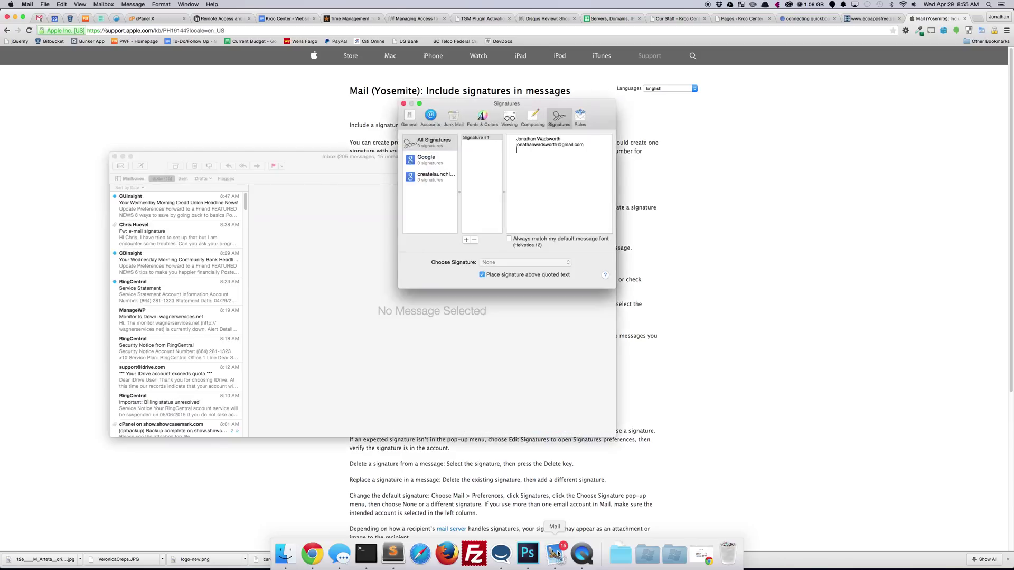
{"action": "right_click", "coordinate": [528, 164]}
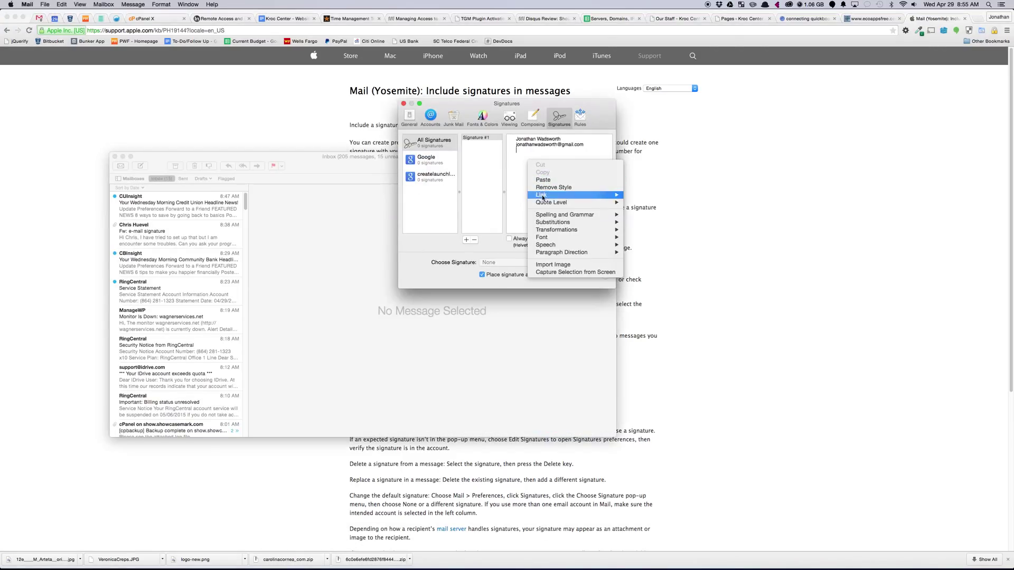
{"action": "left_click", "coordinate": [521, 180]}
{"action": "right_click", "coordinate": [521, 180]}
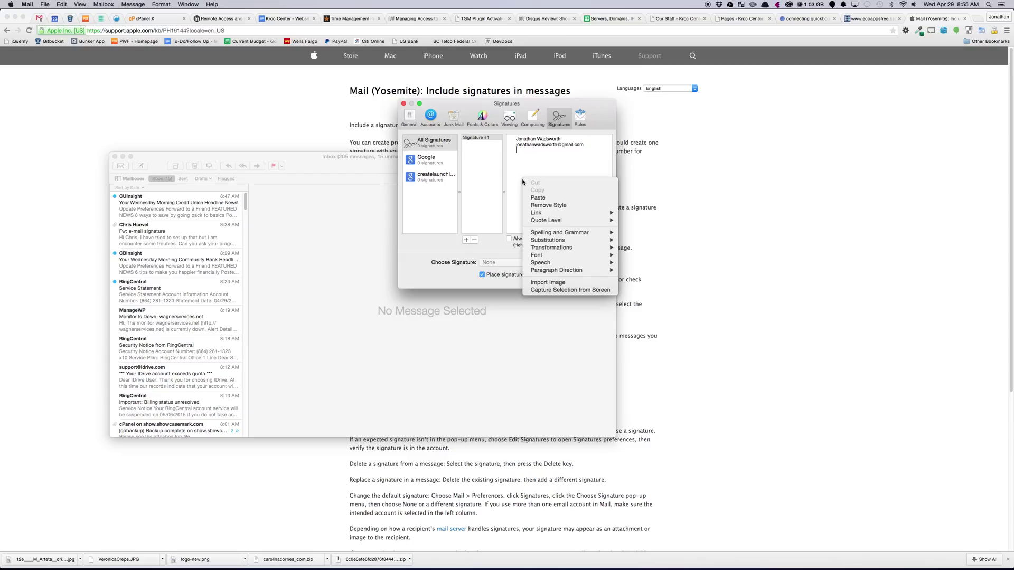
{"action": "left_click", "coordinate": [529, 159]}
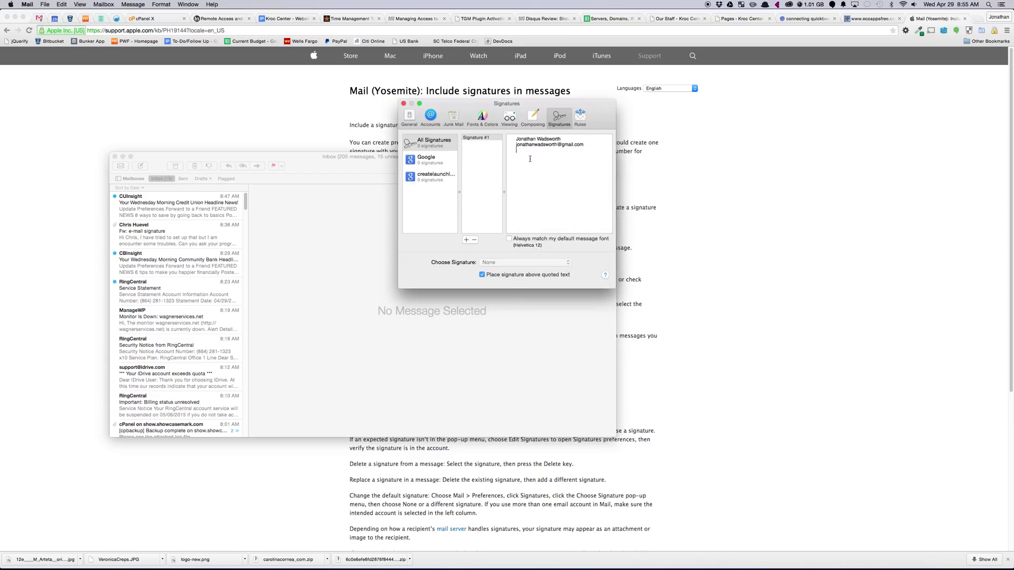
{"action": "key", "text": "super+a"}
{"action": "key", "text": "BackSpace"}
Paste the Fullcircle Innovations HTML signature and enlarge the preferences window to view it.
{"action": "right_click", "coordinate": [529, 159]}
{"action": "left_click", "coordinate": [554, 177]}
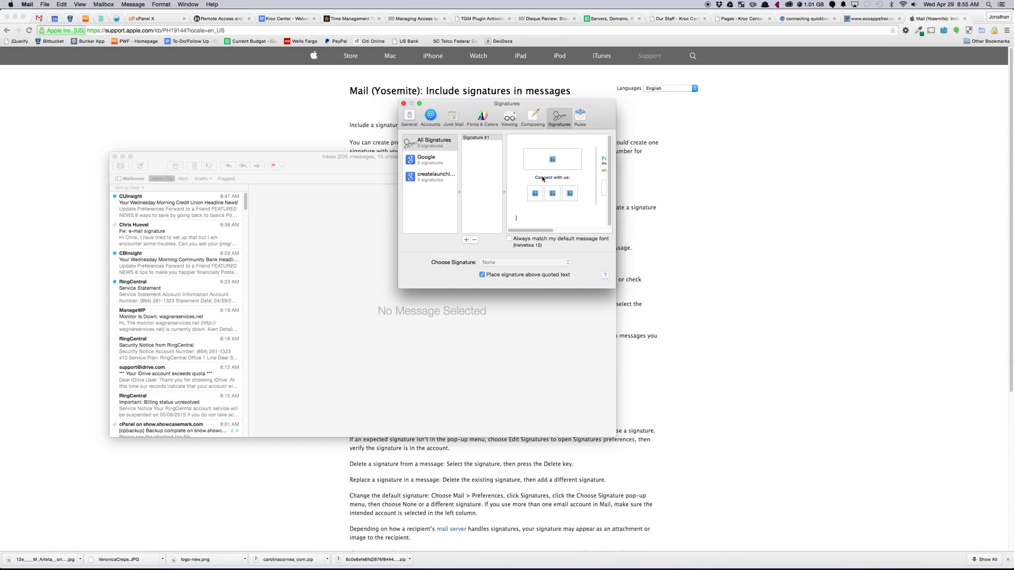
{"action": "mouse_move", "coordinate": [617, 288]}
{"action": "left_mouse_down"}
{"action": "mouse_move", "coordinate": [725, 313]}
{"action": "mouse_move", "coordinate": [725, 302]}
{"action": "left_mouse_up"}
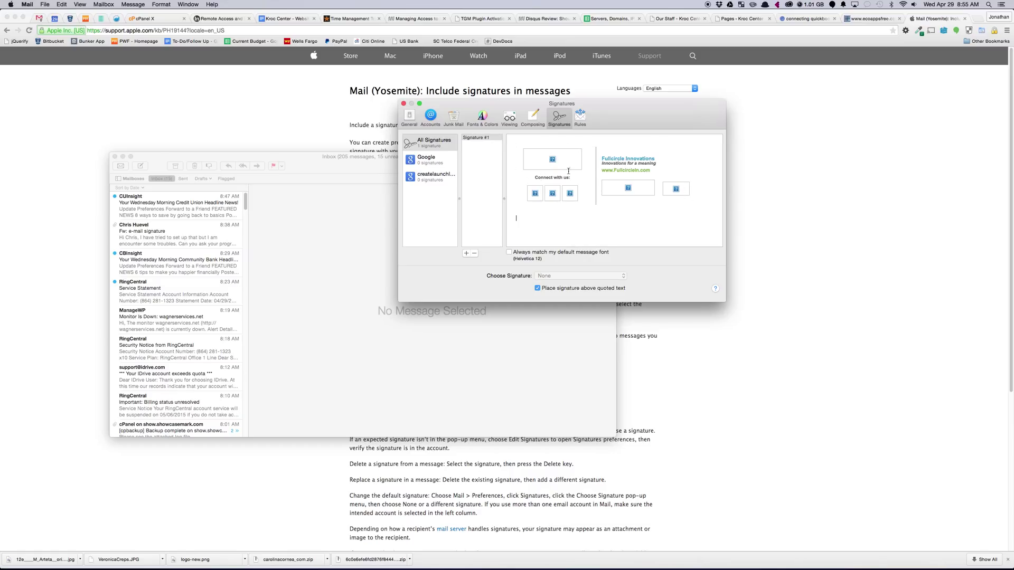
Drag Signature #1 from All Signatures onto the Google account and verify it is listed there.
{"action": "left_click", "coordinate": [476, 155]}
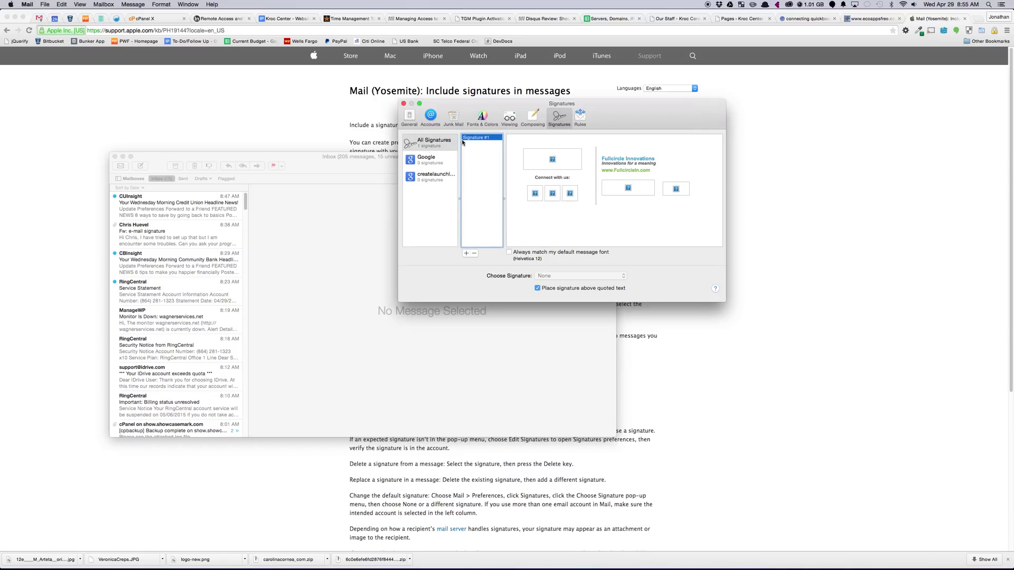
{"action": "left_click", "coordinate": [433, 162]}
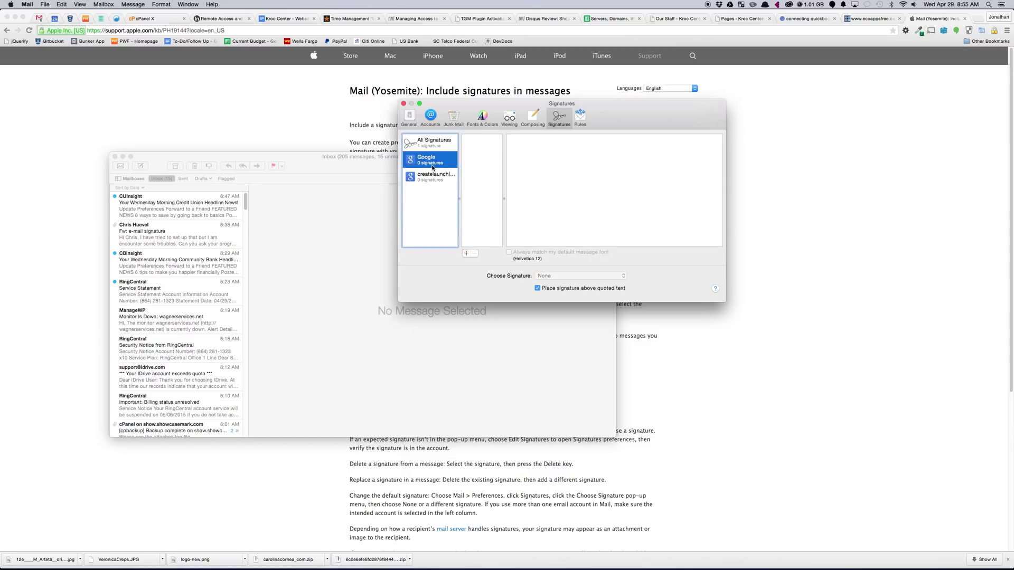
{"action": "left_click", "coordinate": [433, 141]}
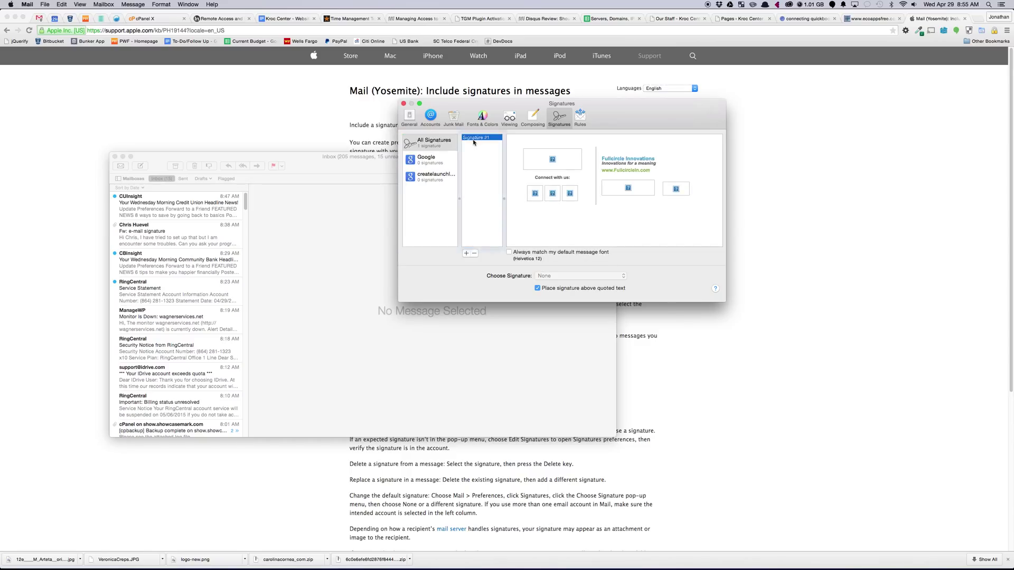
{"action": "left_click_drag", "start_coordinate": [476, 140], "coordinate": [432, 162]}
{"action": "left_click", "coordinate": [432, 163]}
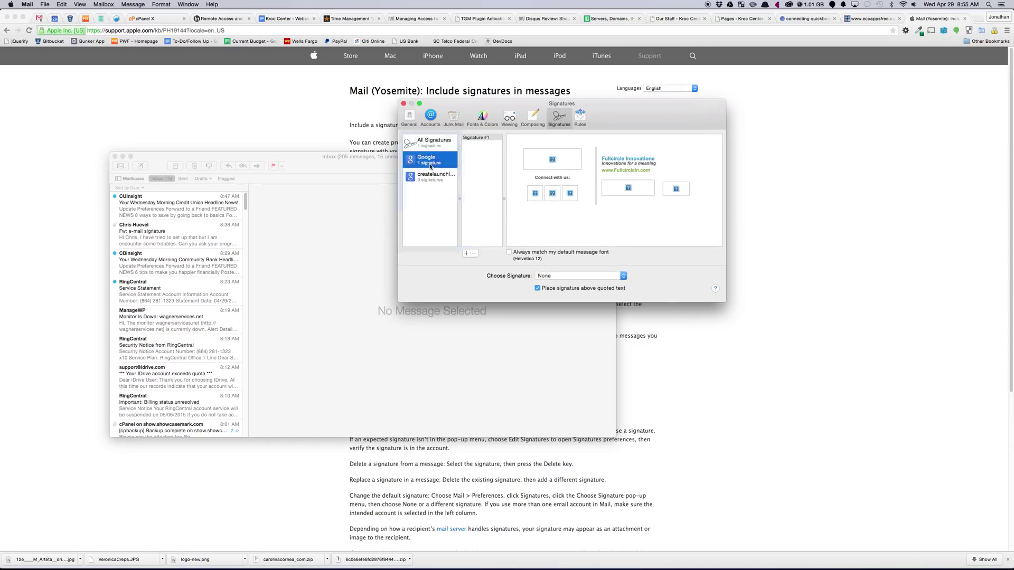
{"action": "left_click", "coordinate": [471, 140]}
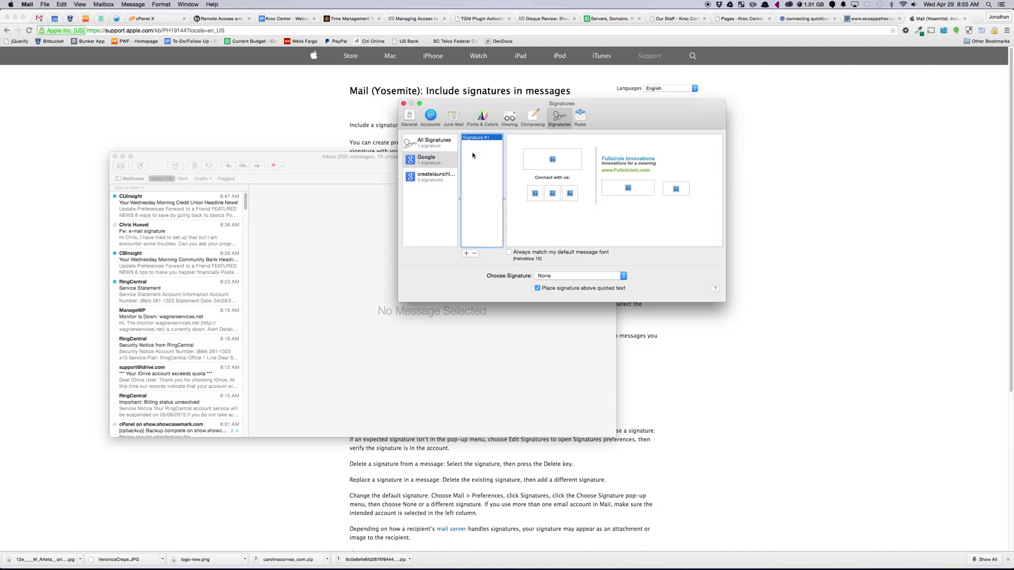
Start a new message with Signature #1 chosen from the Signature popup.
{"action": "left_click", "coordinate": [404, 106]}
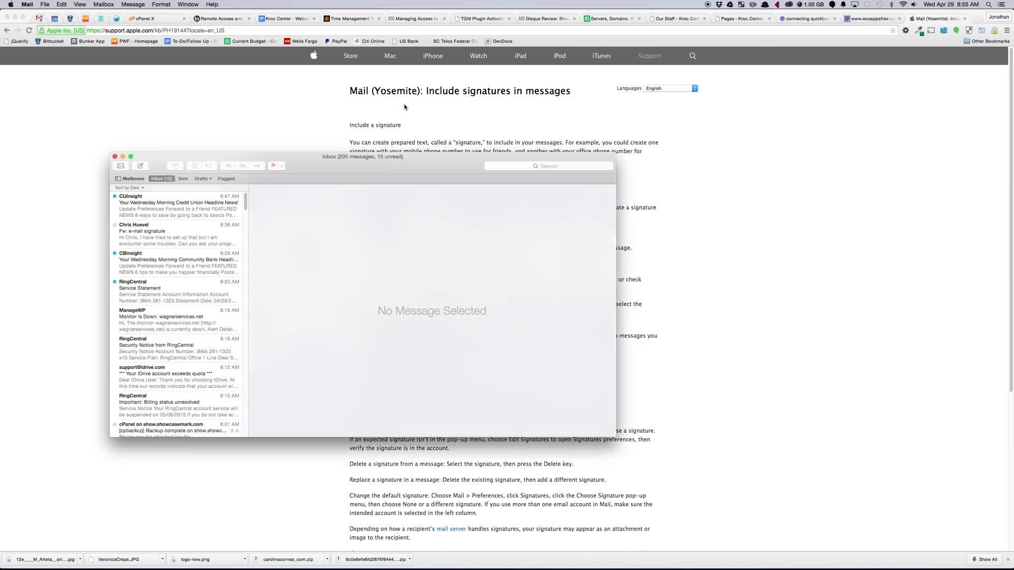
{"action": "left_click", "coordinate": [141, 166]}
{"action": "left_click", "coordinate": [654, 230]}
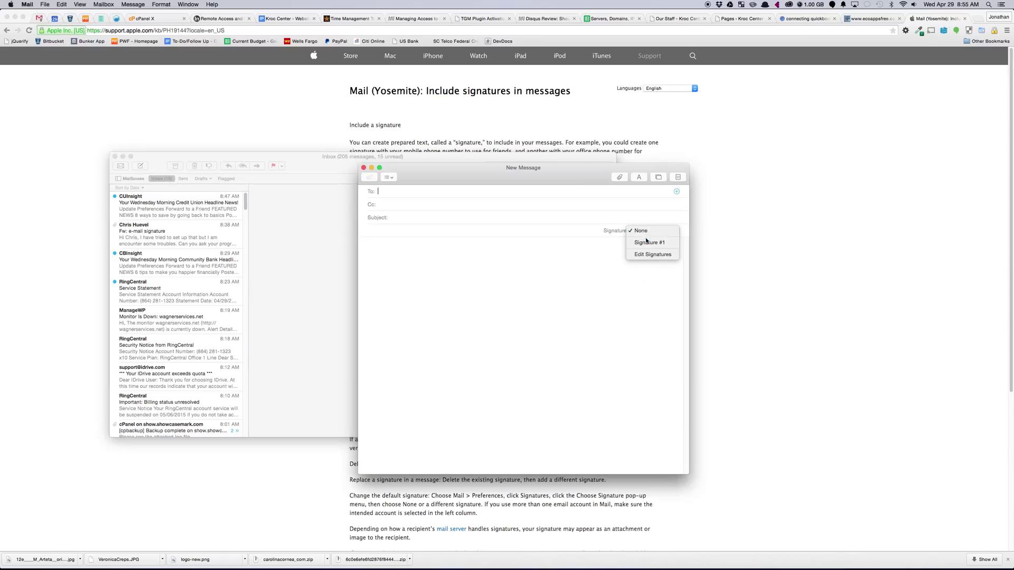
{"action": "left_click", "coordinate": [649, 244]}
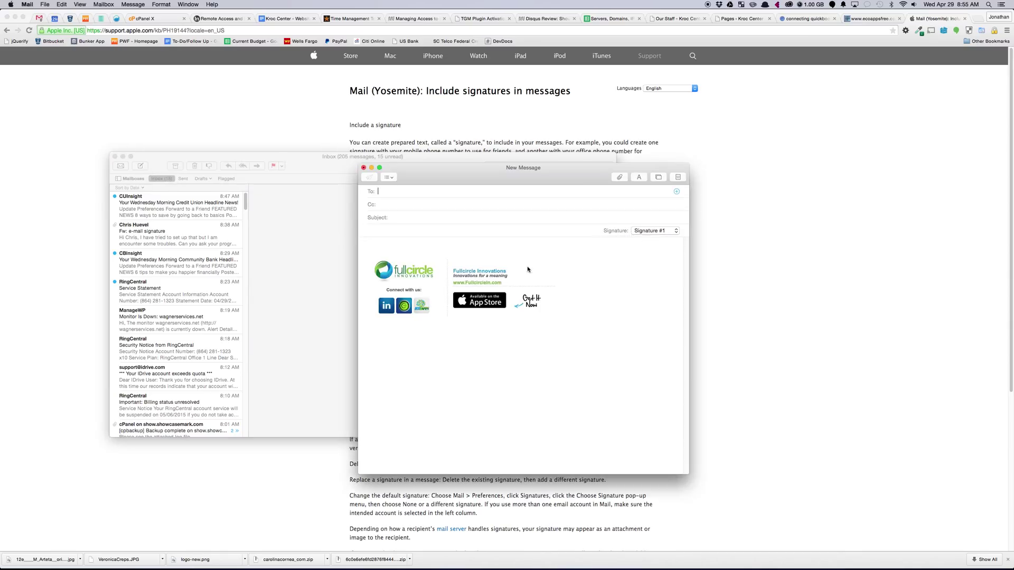
Write 'Type a test message to a client.' above the signature, then return to Chrome.
{"action": "left_click", "coordinate": [429, 245]}
{"action": "type", "text": "Typ"}
{"action": "type", "text": "e a test message to a cl"}
{"action": "type", "text": "ient."}
{"action": "key", "text": "Return"}
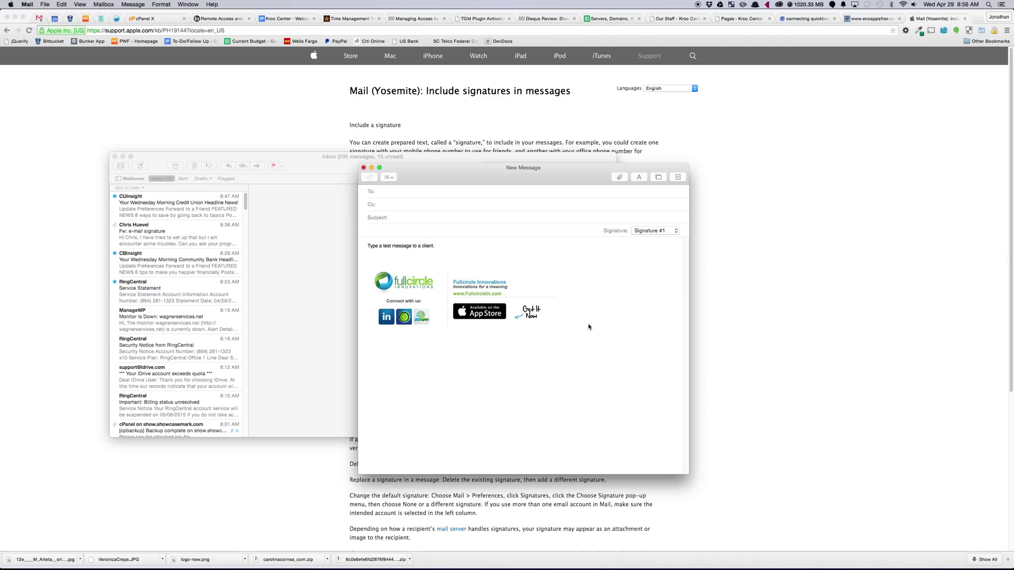
{"action": "left_click", "coordinate": [842, 18]}
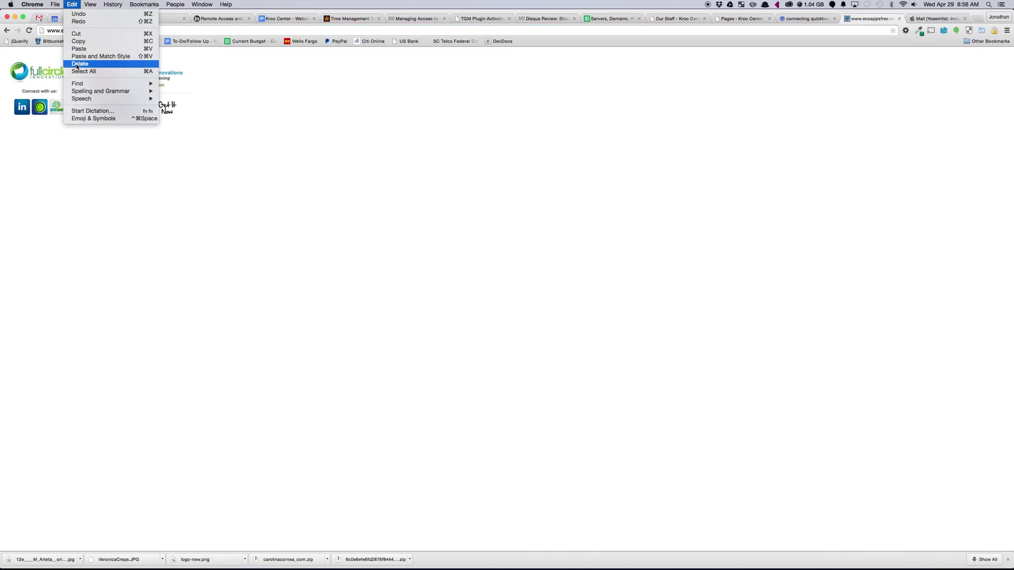
Copy the whole second signature page, then close the test message without saving a draft.
{"action": "left_click", "coordinate": [84, 72]}
{"action": "right_click", "coordinate": [77, 71]}
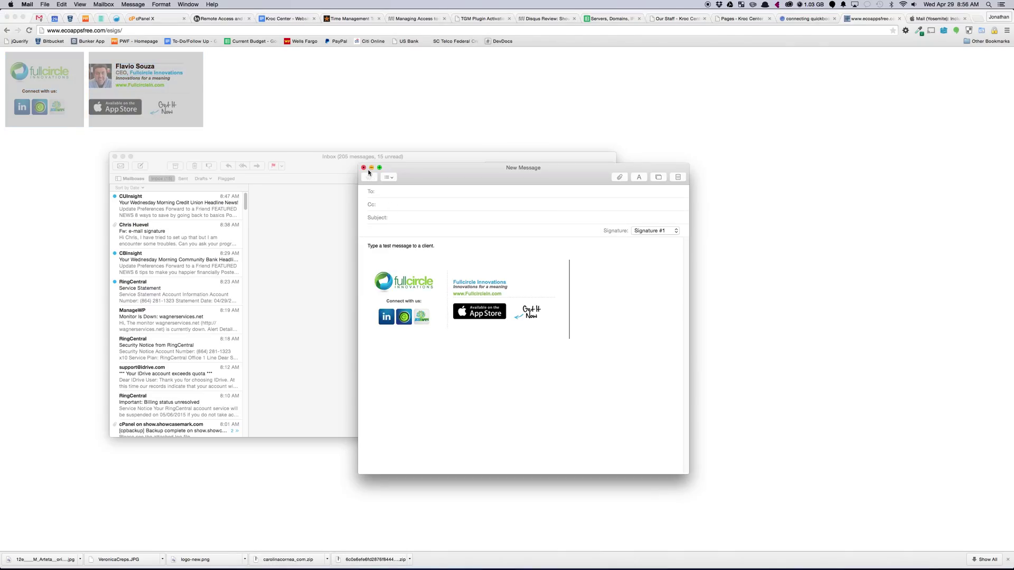
{"action": "left_click", "coordinate": [364, 169]}
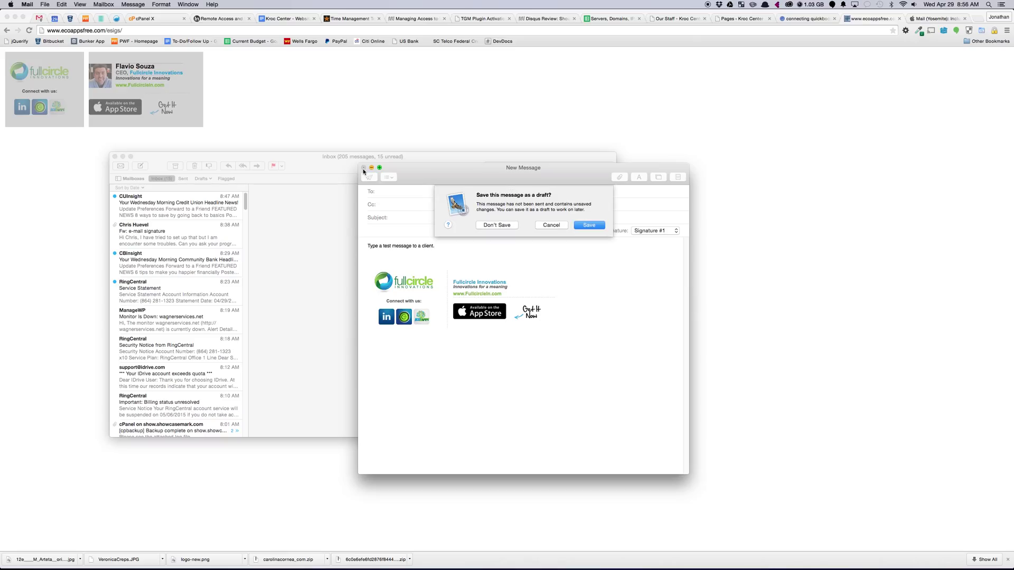
{"action": "left_click", "coordinate": [487, 226]}
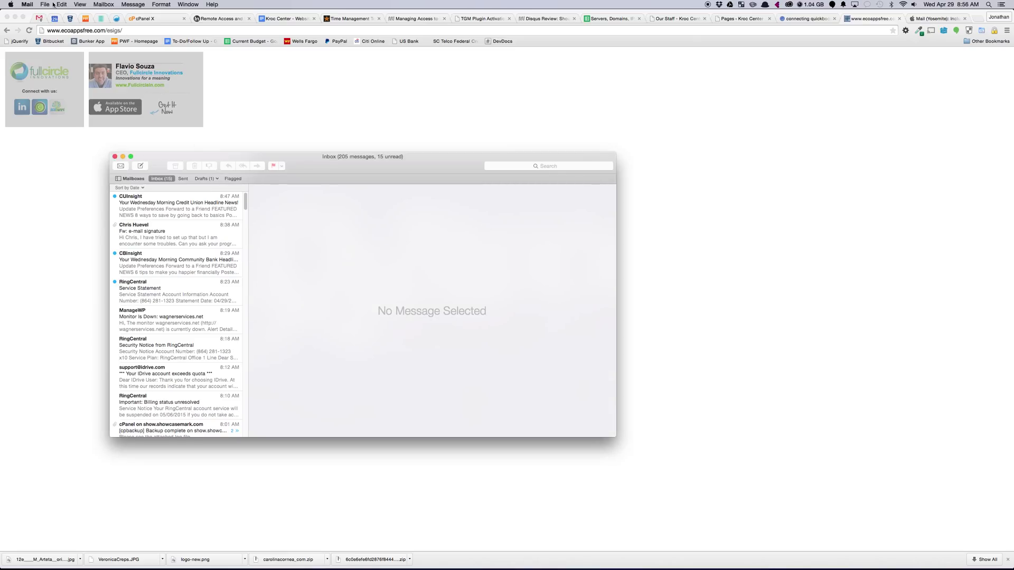
Add Signature #2 and replace its default text with the pasted HTML signature.
{"action": "left_click", "coordinate": [26, 4]}
{"action": "left_click", "coordinate": [42, 25]}
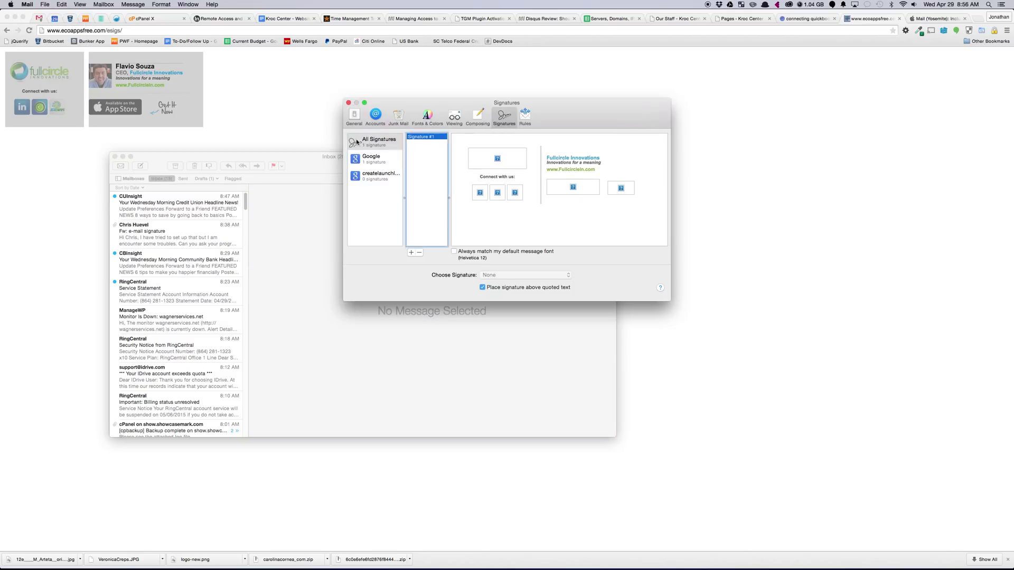
{"action": "left_click", "coordinate": [410, 253]}
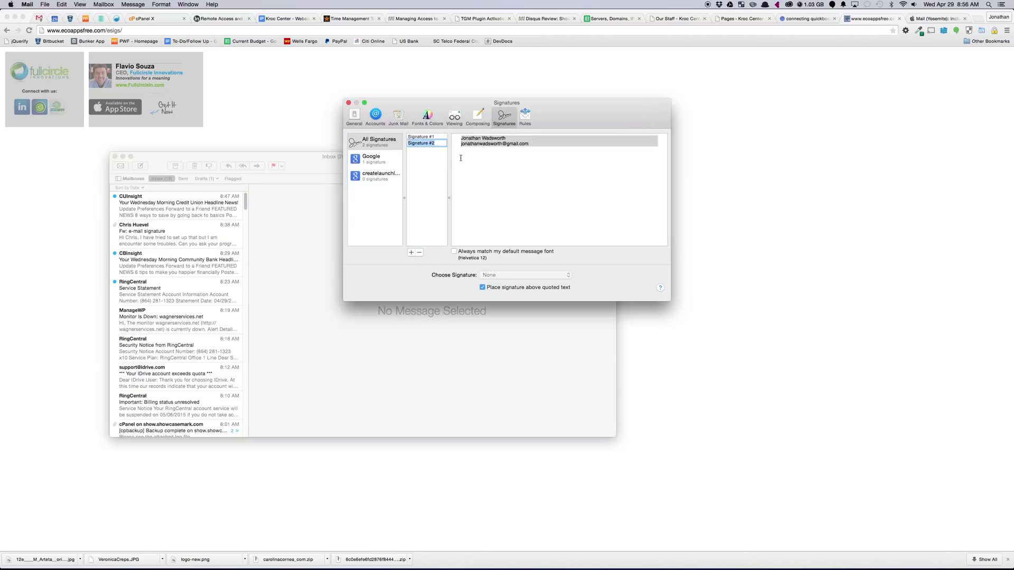
{"action": "left_click", "coordinate": [480, 163]}
{"action": "key", "text": "super+a"}
{"action": "key", "text": "super+v"}
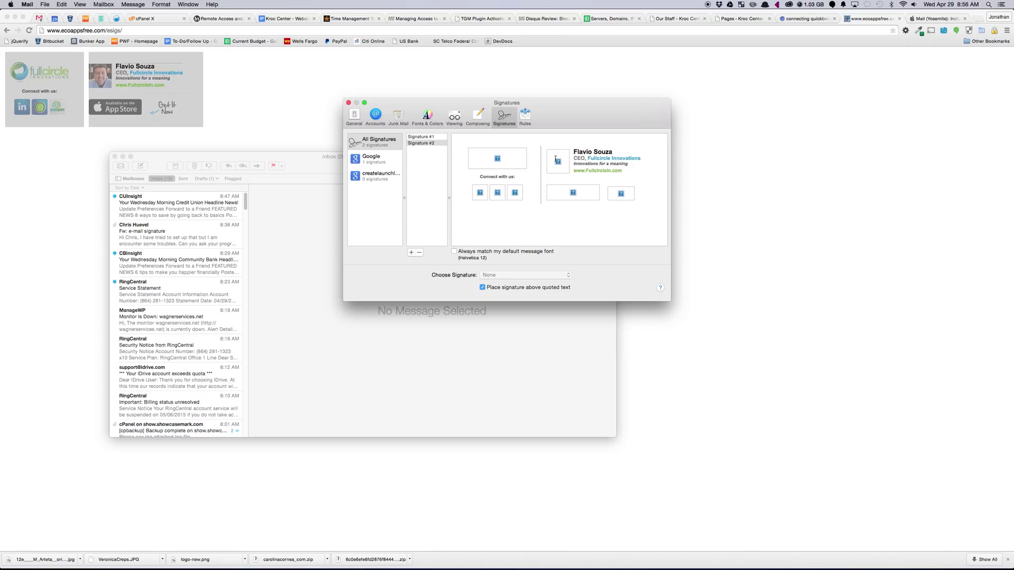
Assign Signature #2 to the Google account and close preferences.
{"action": "left_click", "coordinate": [423, 144]}
{"action": "left_click_drag", "start_coordinate": [423, 143], "coordinate": [372, 159]}
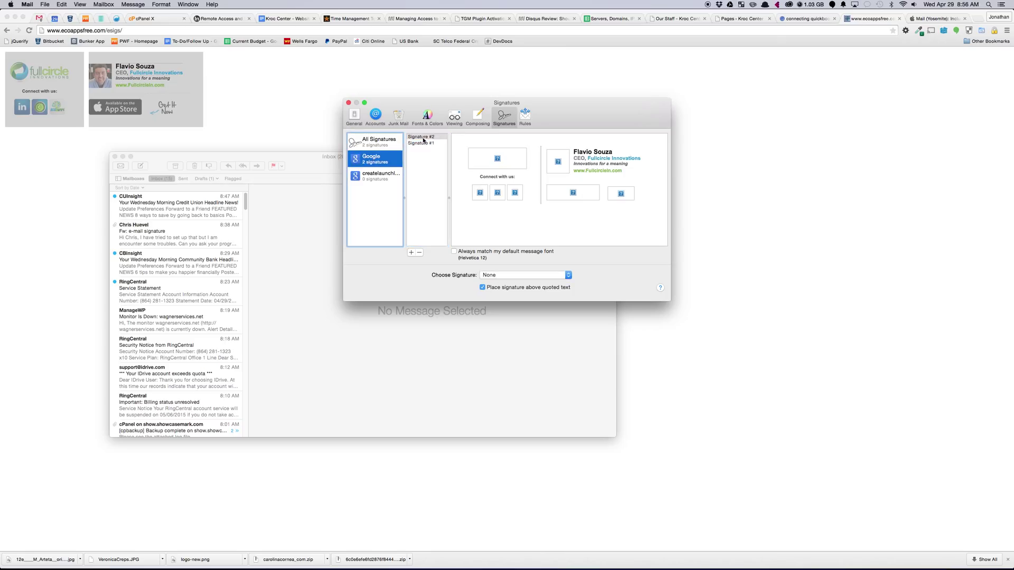
{"action": "left_click", "coordinate": [348, 103]}
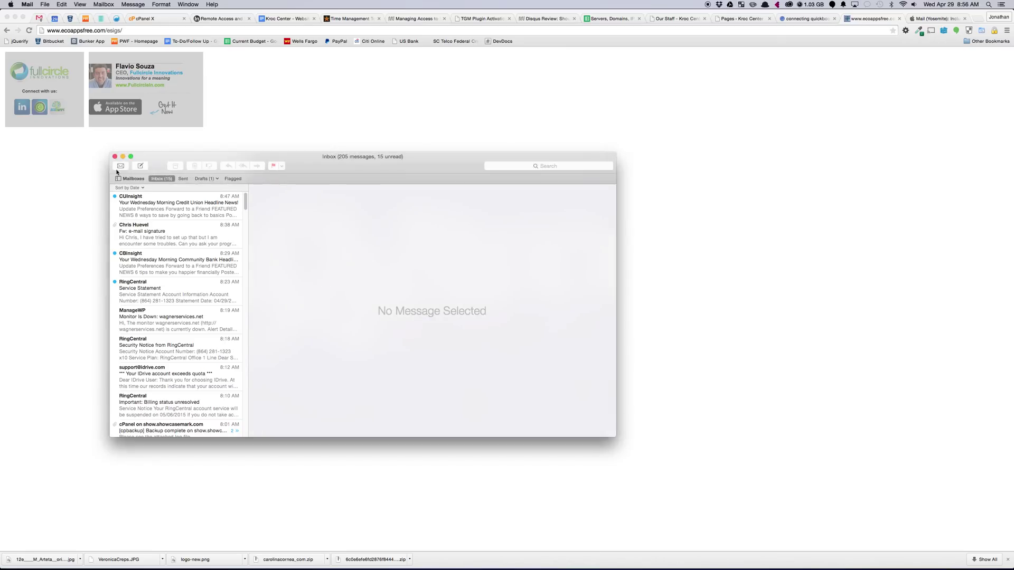
Compose a new message and insert Signature #2 showing the second Fullcircle signature.
{"action": "left_click", "coordinate": [141, 165]}
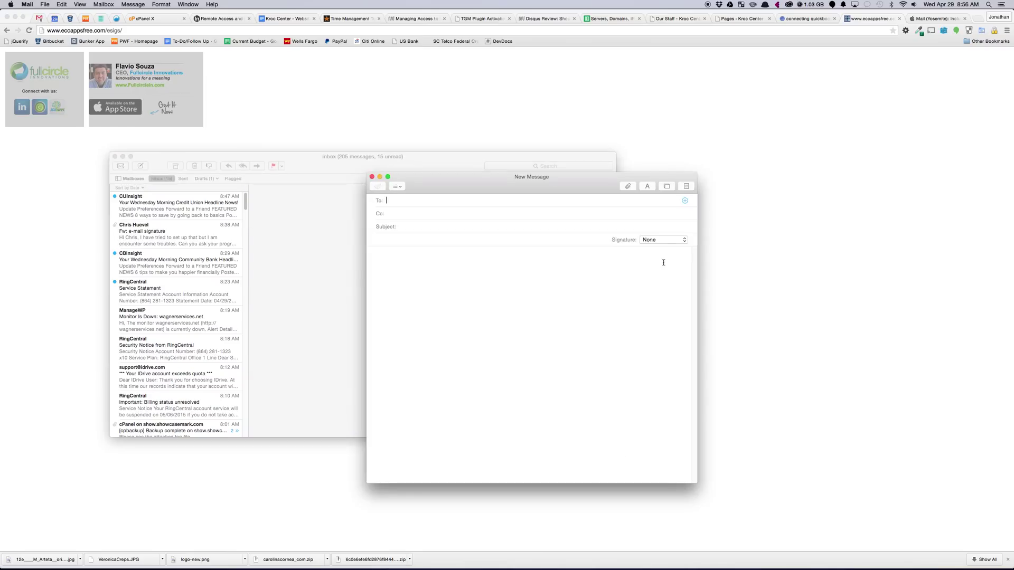
{"action": "left_click", "coordinate": [667, 241]}
{"action": "left_click", "coordinate": [667, 252]}
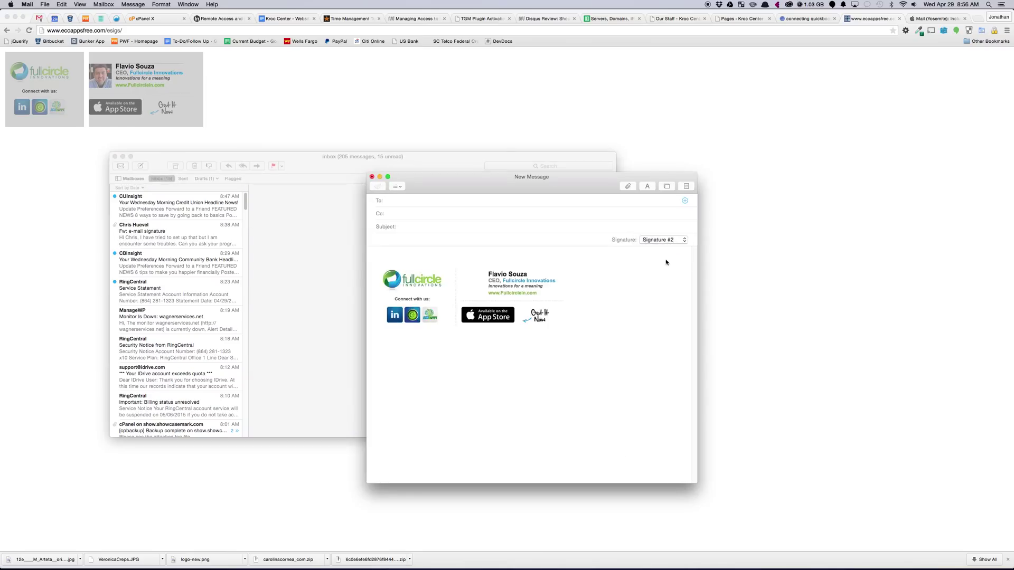